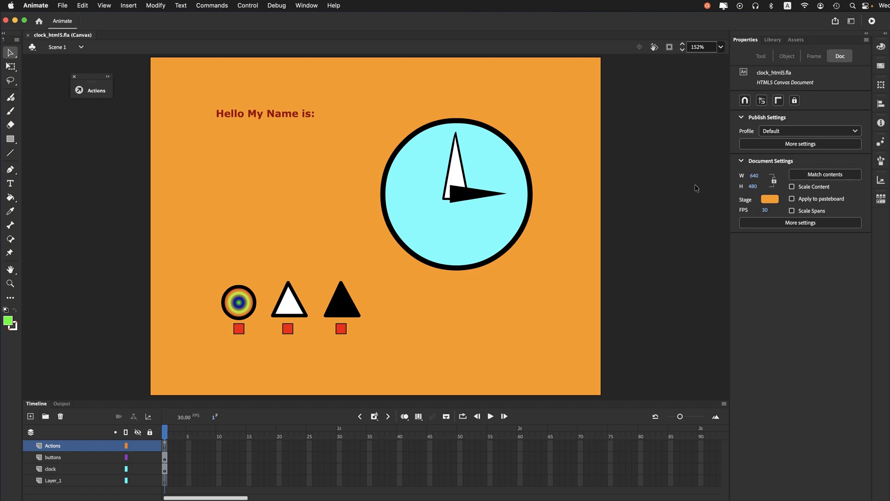
Test the clock in Firefox, spinning the hands with the buttons under the triangles, then close the preview.
left_click(872, 21)
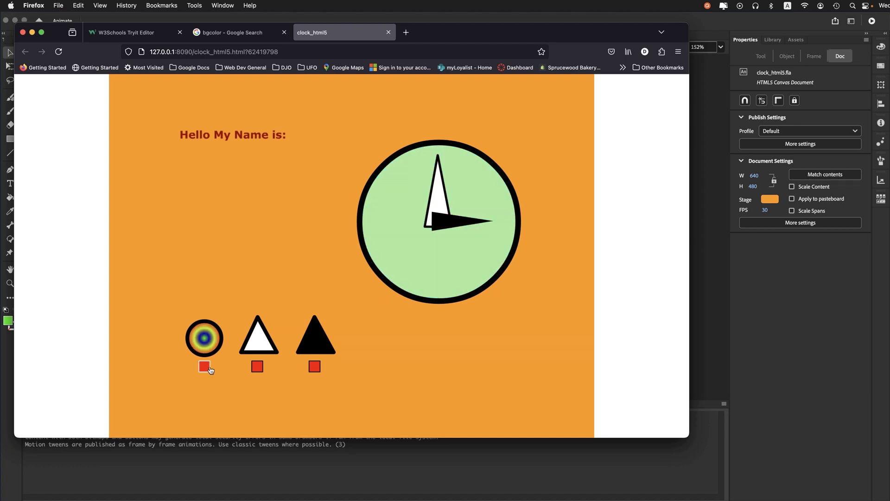
left_click(269, 350)
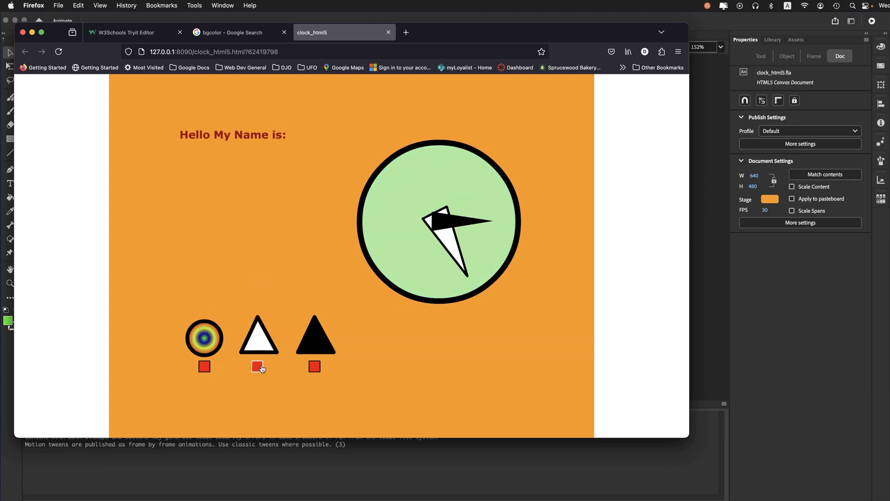
left_click(314, 355)
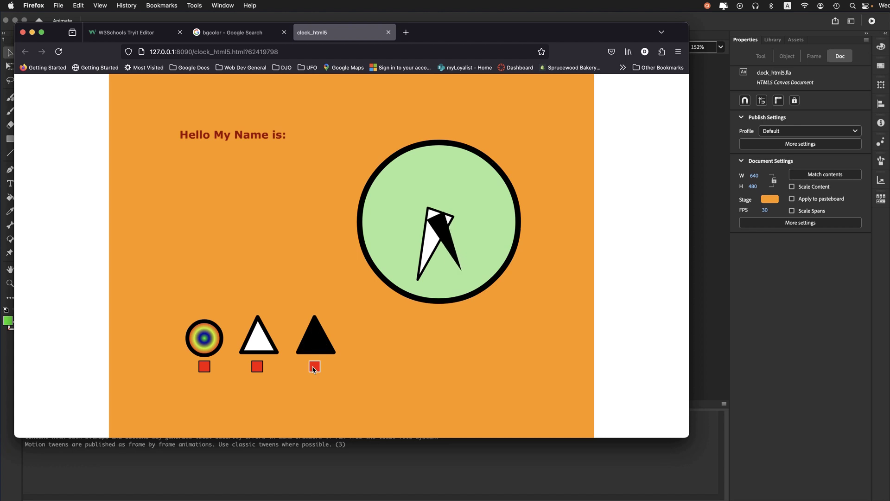
left_click(315, 341)
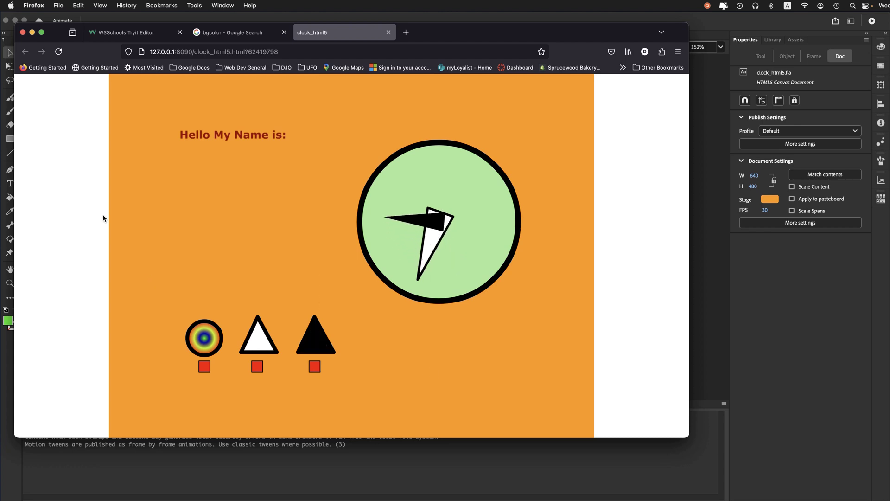
left_click(389, 32)
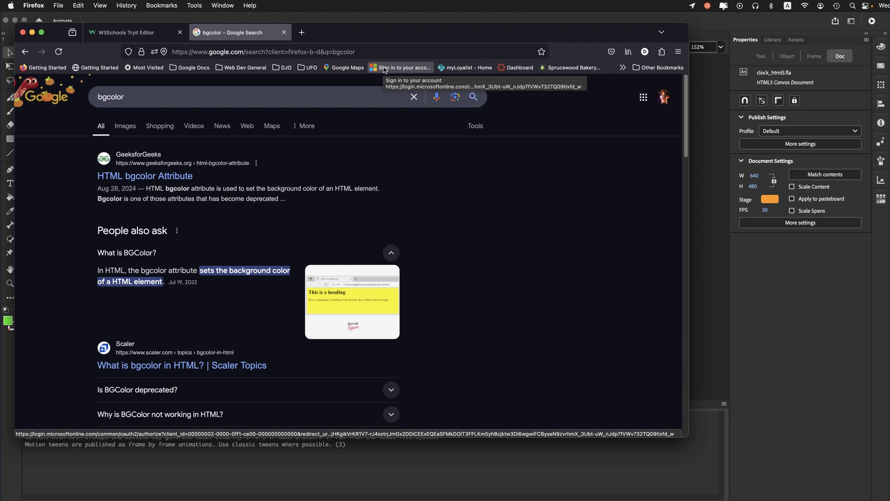
In Finder, reposition the Clock Challenge HTML5 folder window and select clock_html5.html.
key("super+Tab")
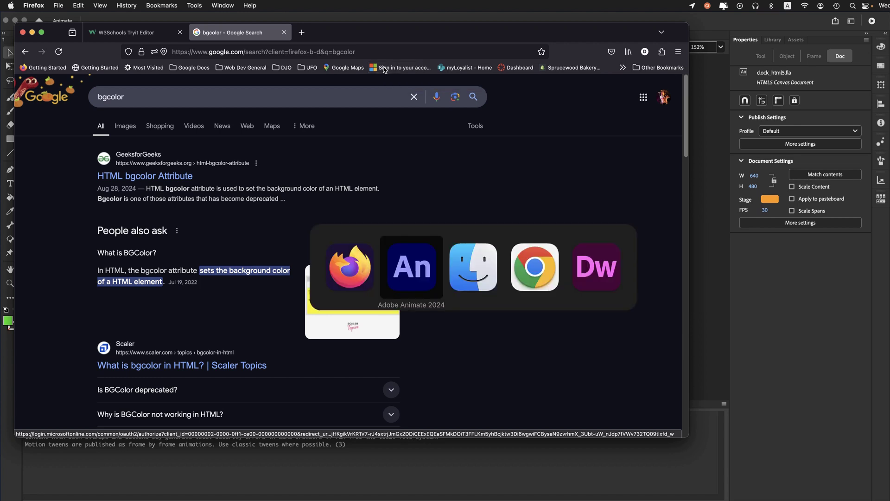
key("super+Tab")
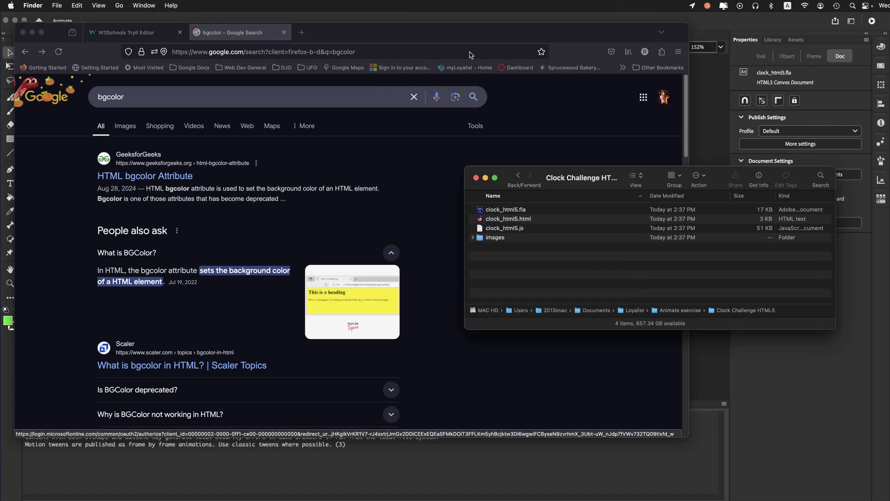
left_click_drag(573, 180, 498, 145)
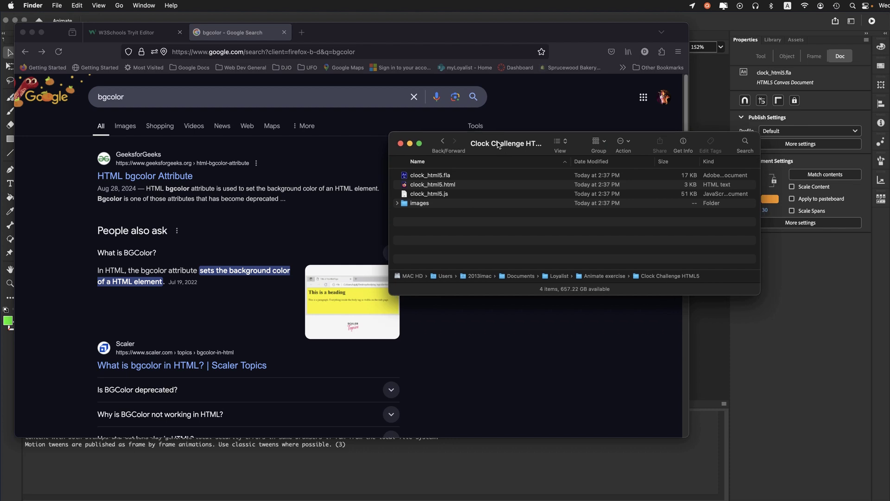
left_click(408, 185)
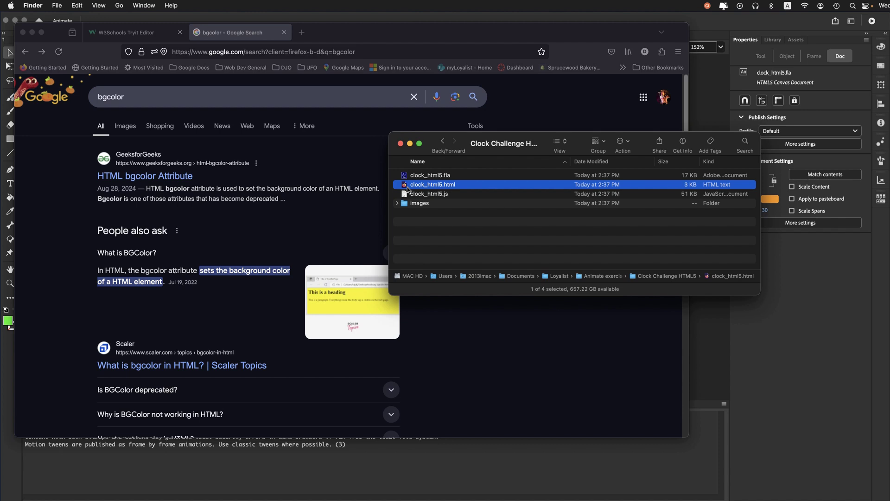
Open clock_html5.html locally in Firefox, then move the Finder window aside and return to Animate.
double_click(408, 186)
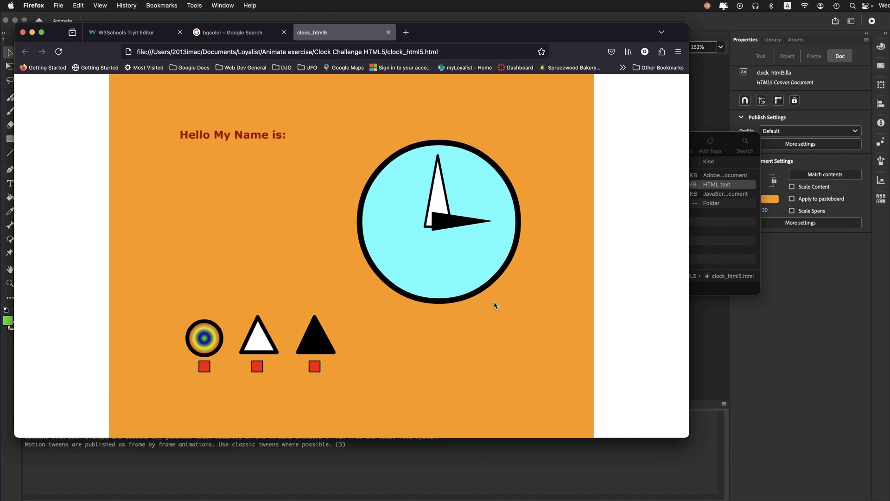
left_click(710, 257)
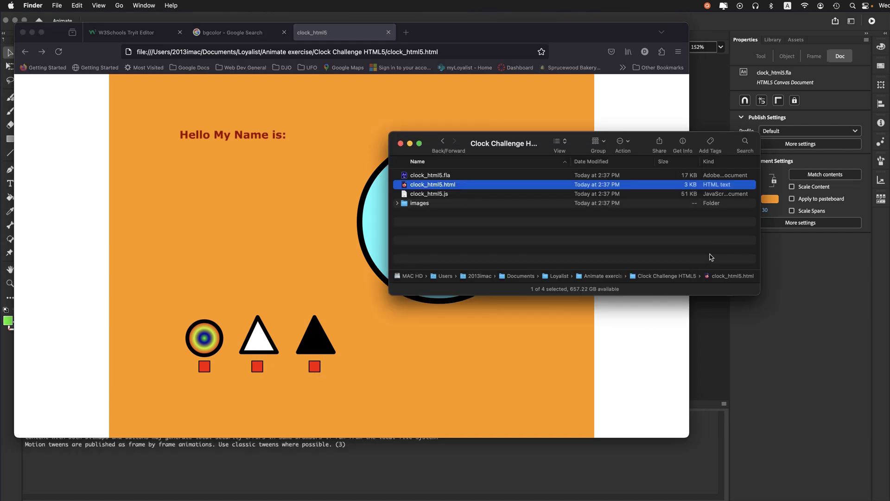
left_click_drag(435, 144, 498, 191)
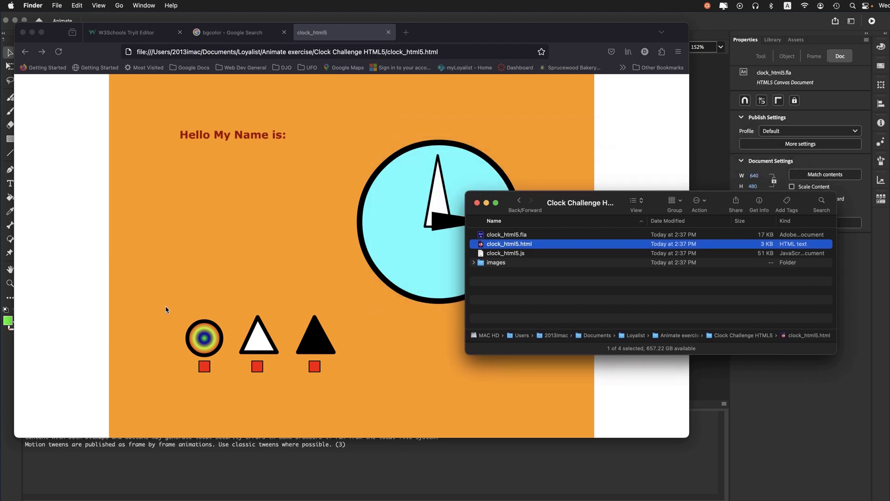
key("super+Tab")
key("super+Tab")
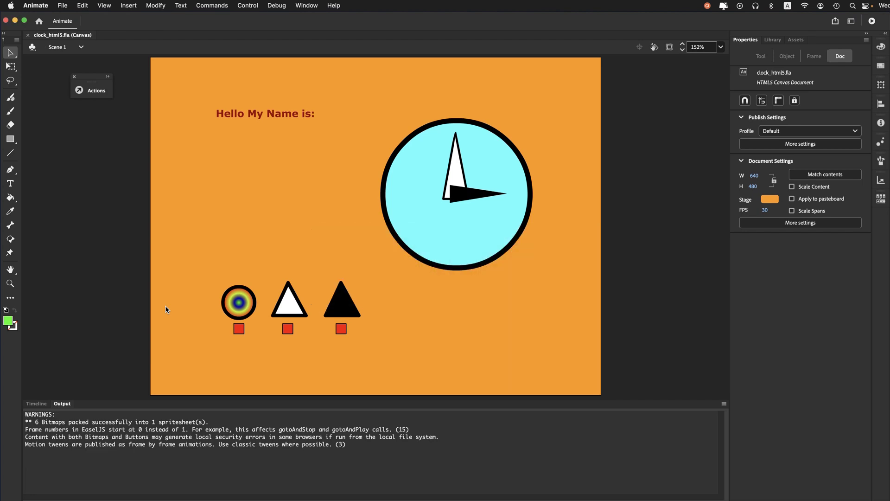
Open File > Publish Settings for clock_html5 and move the dialog to the left.
left_click(63, 6)
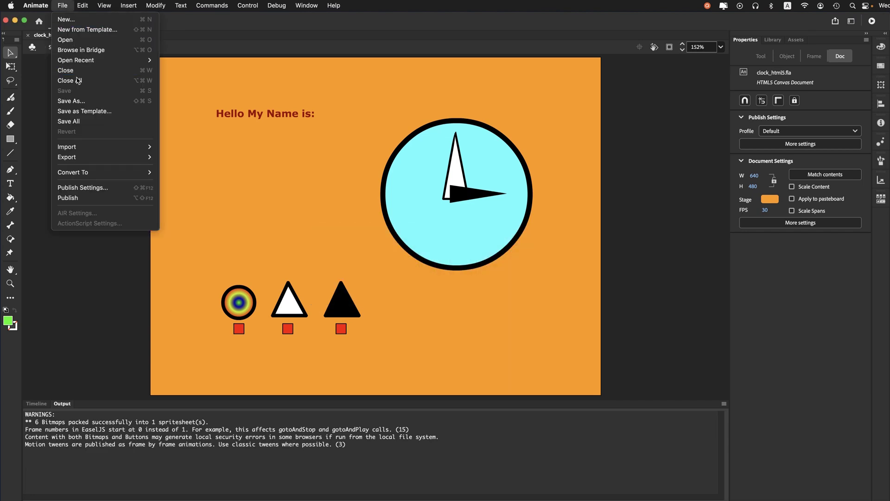
left_click(80, 188)
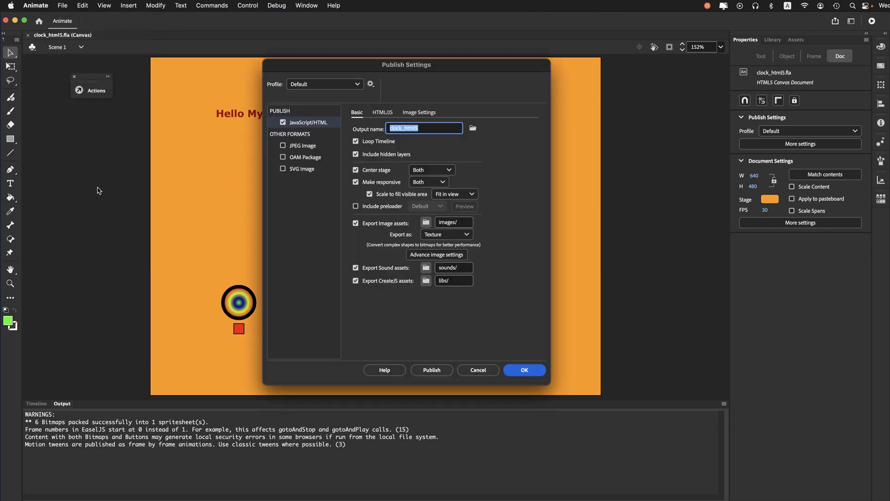
left_click_drag(337, 70, 236, 81)
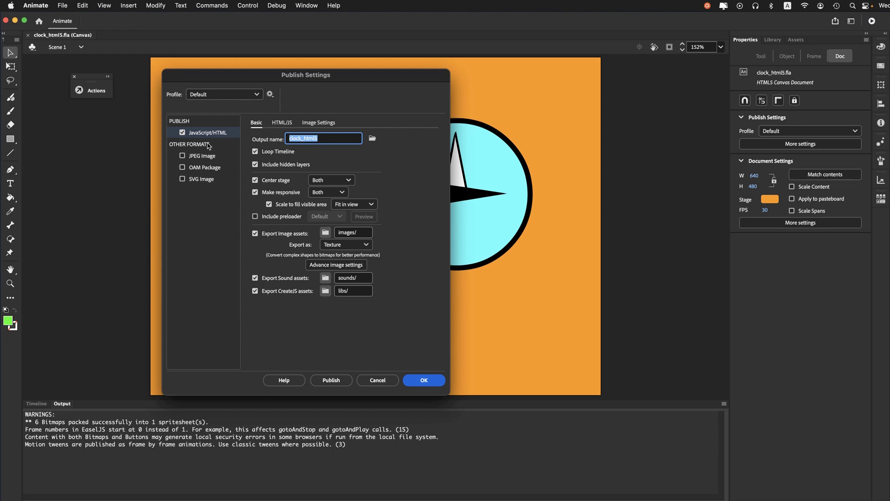
Set Image Settings Export as to Image Assets and confirm the publish settings with OK.
left_click(323, 123)
left_click(256, 123)
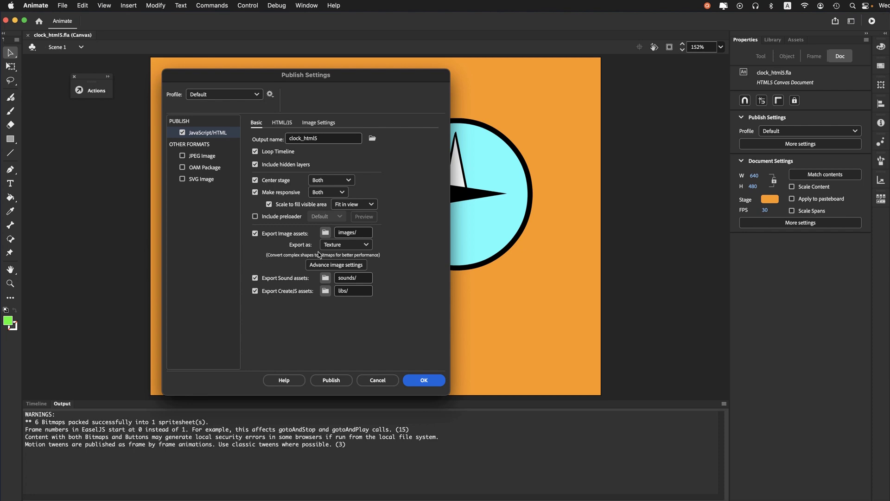
left_click(332, 247)
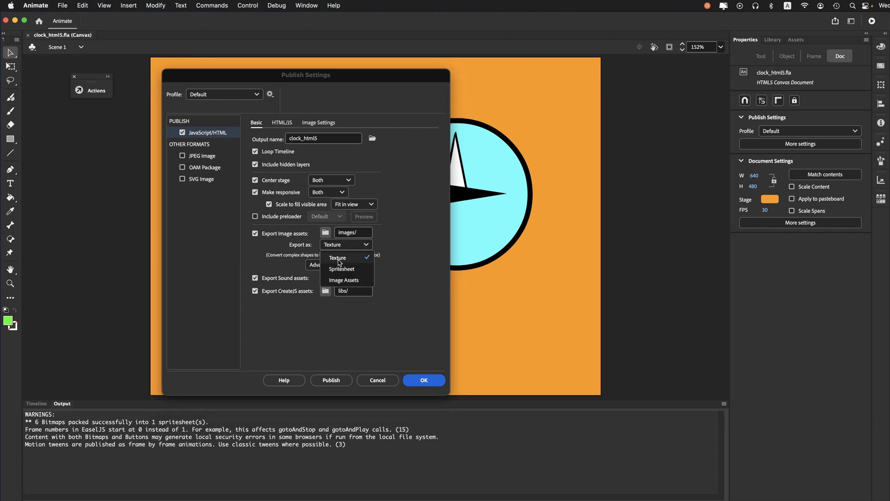
left_click(345, 281)
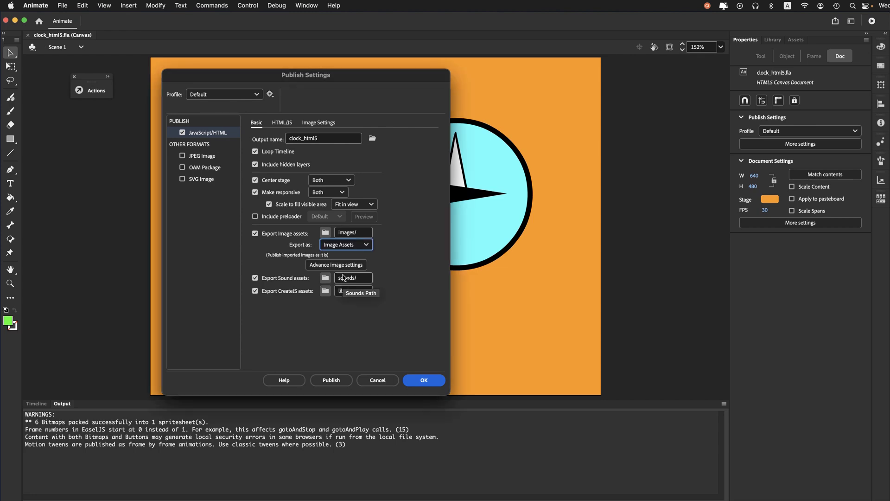
left_click(320, 123)
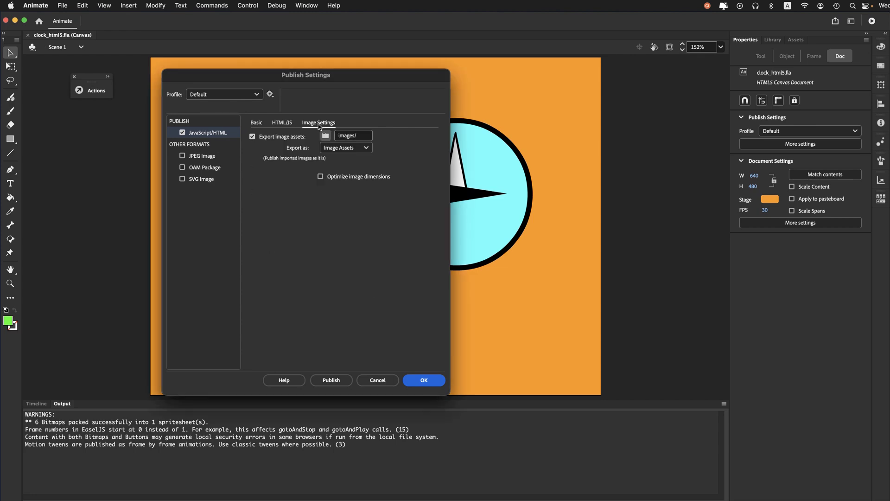
left_click(332, 151)
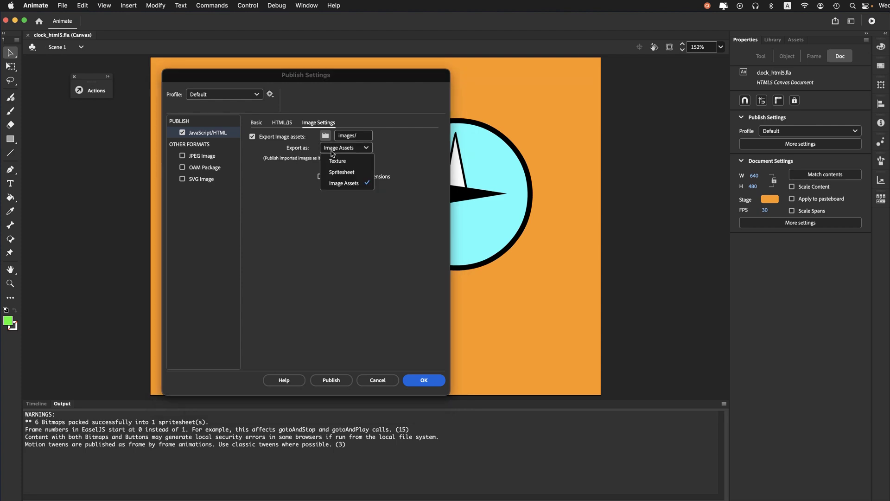
left_click(337, 184)
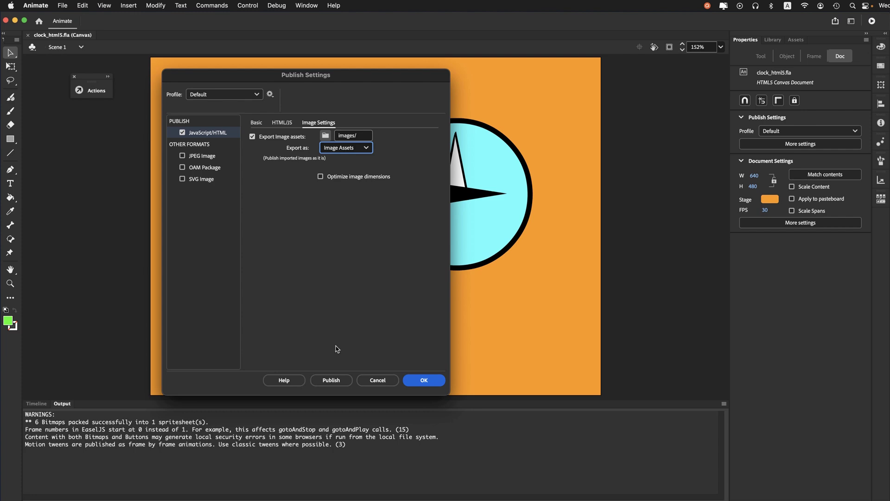
left_click(412, 380)
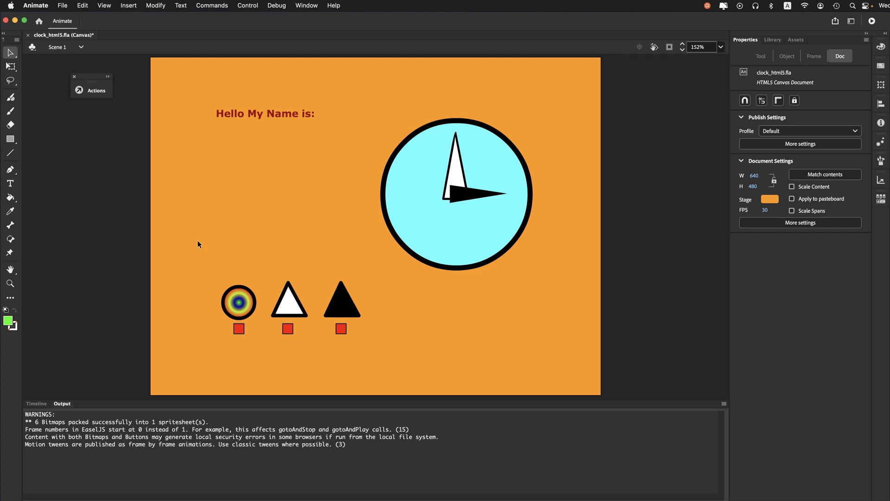
Show the Timeline and test the clock in Firefox, trying its interactive shapes.
left_click(36, 404)
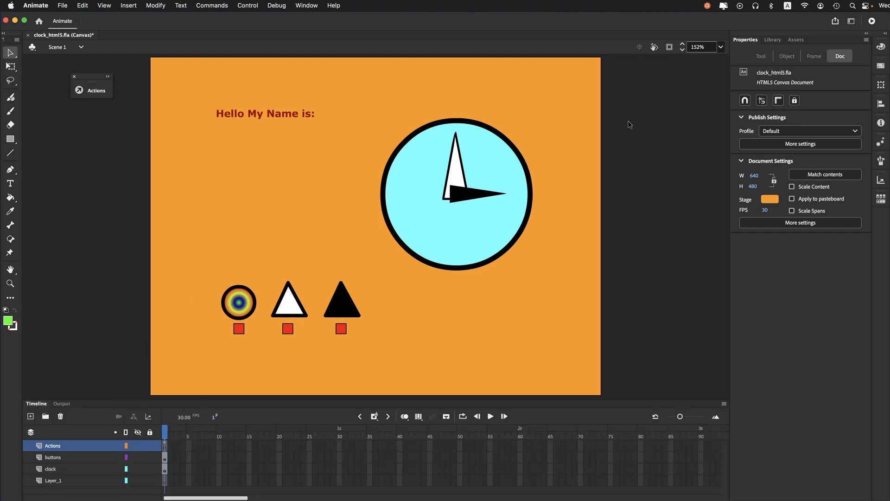
left_click(872, 22)
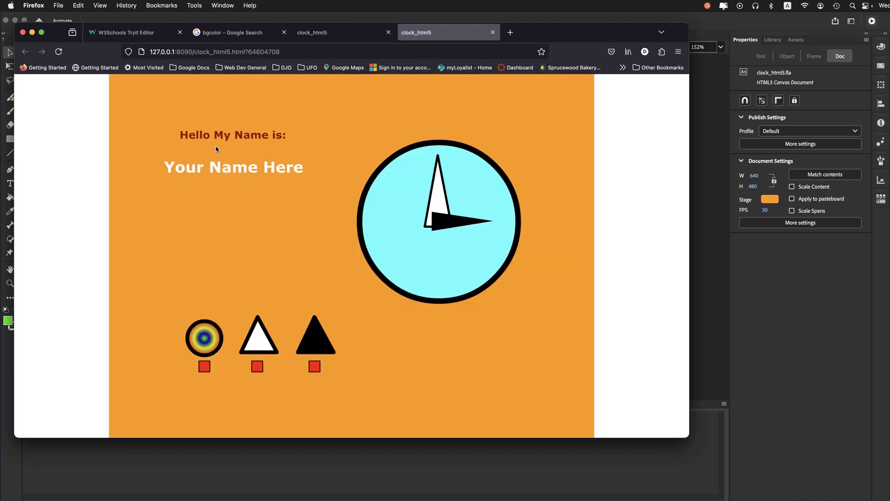
mouse_move(206, 348)
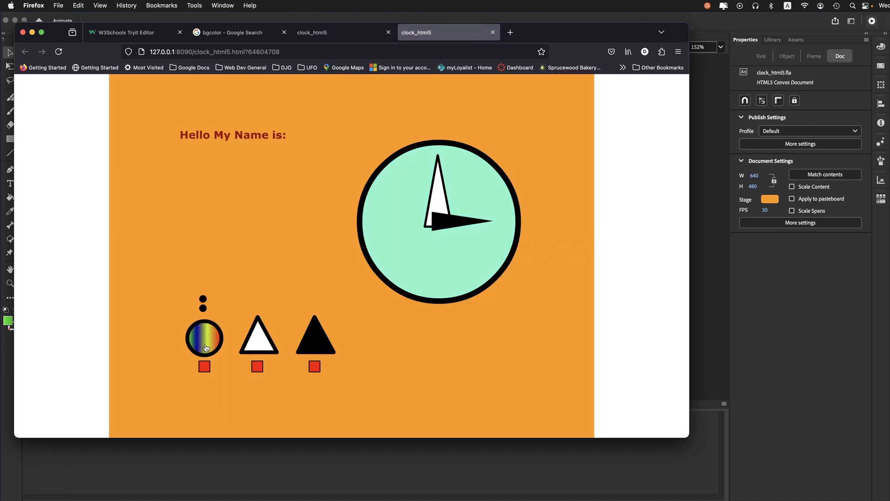
mouse_move(260, 350)
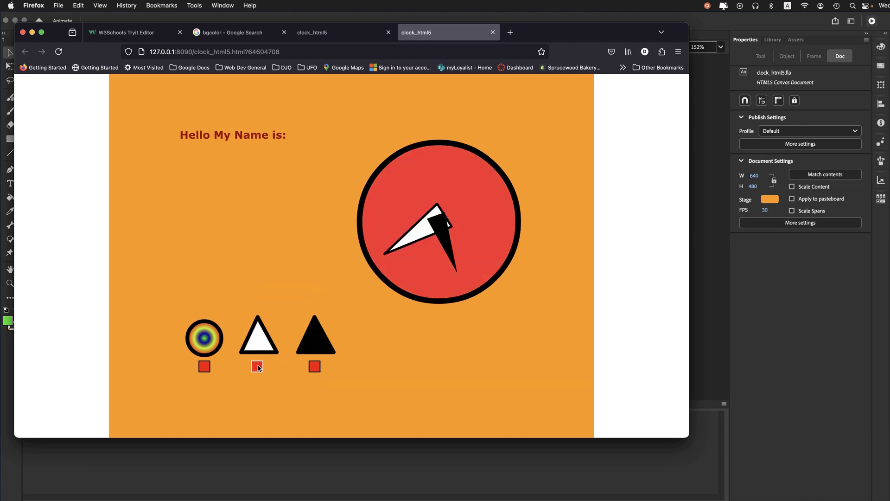
Close the extra test tab and open clock_html5.html from Finder in Firefox.
left_click(492, 33)
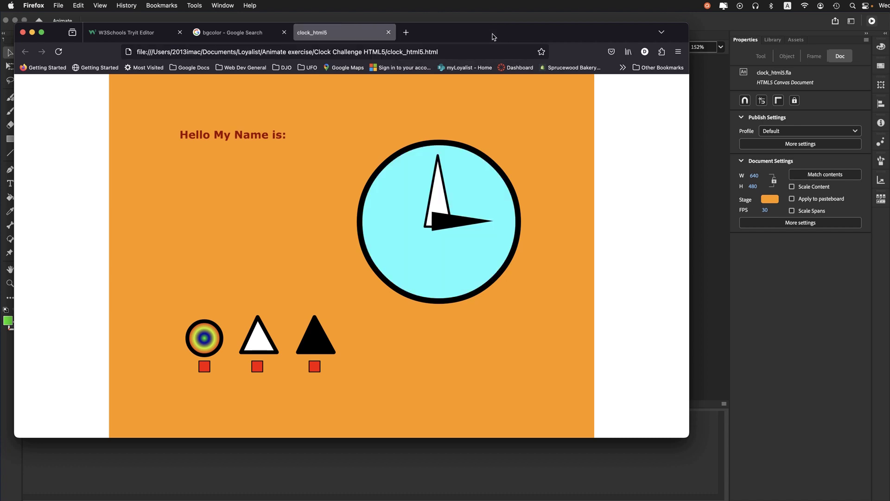
key("super+Tab")
key("super+Tab")
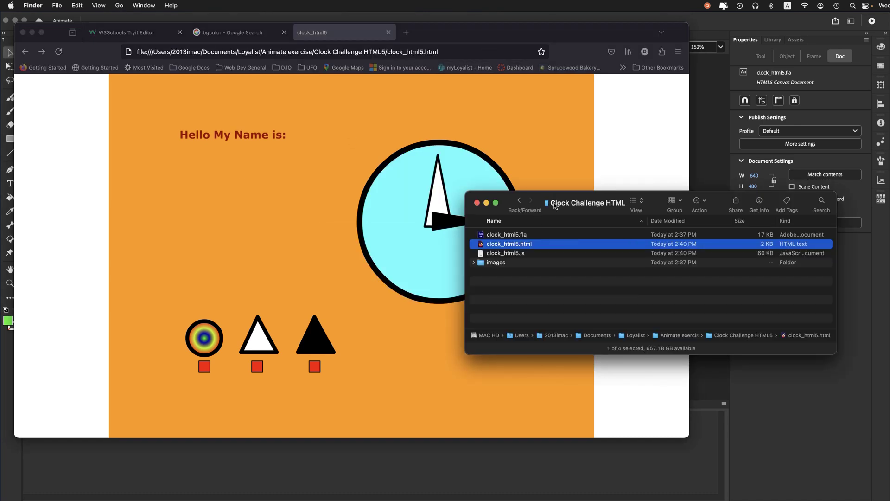
left_click_drag(556, 204, 552, 153)
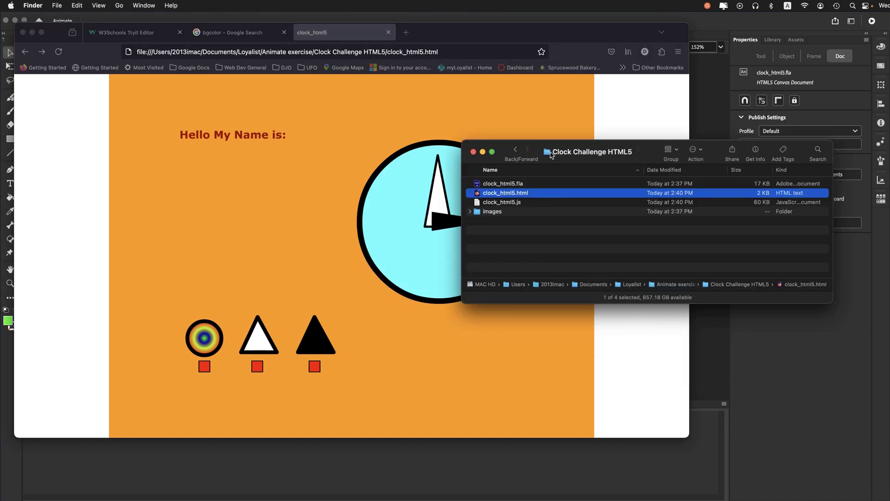
double_click(479, 194)
Press the third red square button repeatedly to confirm the clock still animates.
left_click(315, 367)
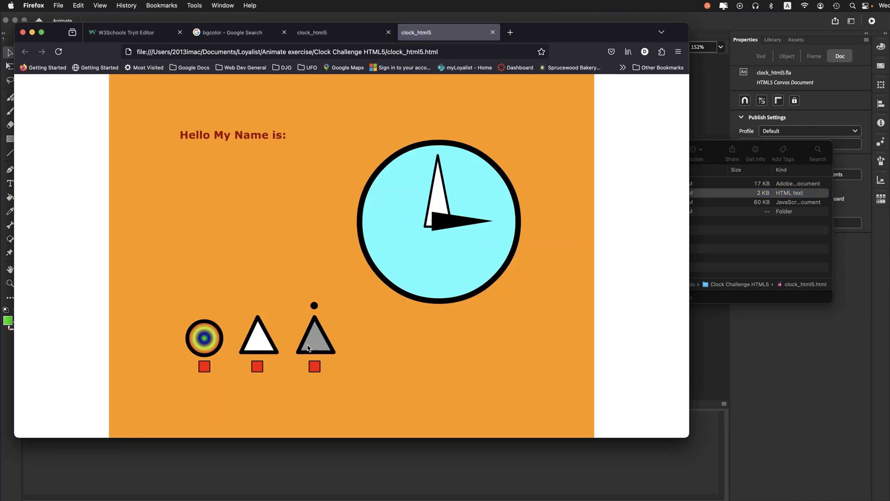
left_click(314, 367)
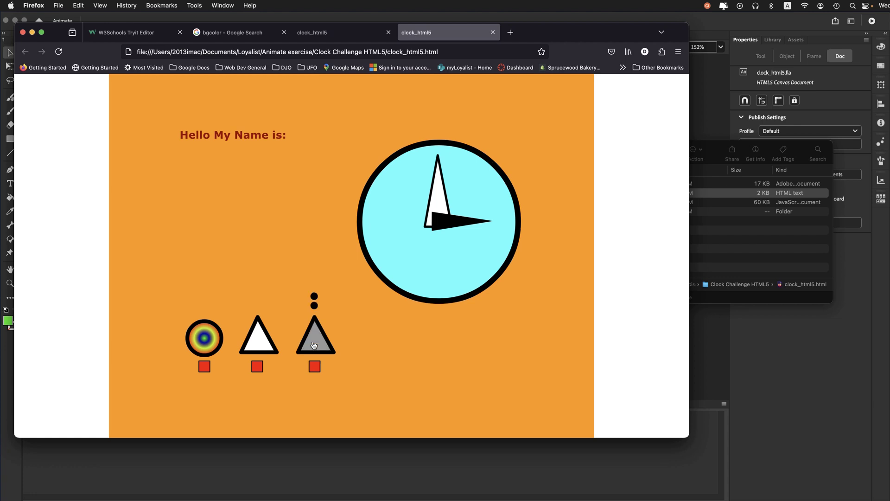
left_click(315, 367)
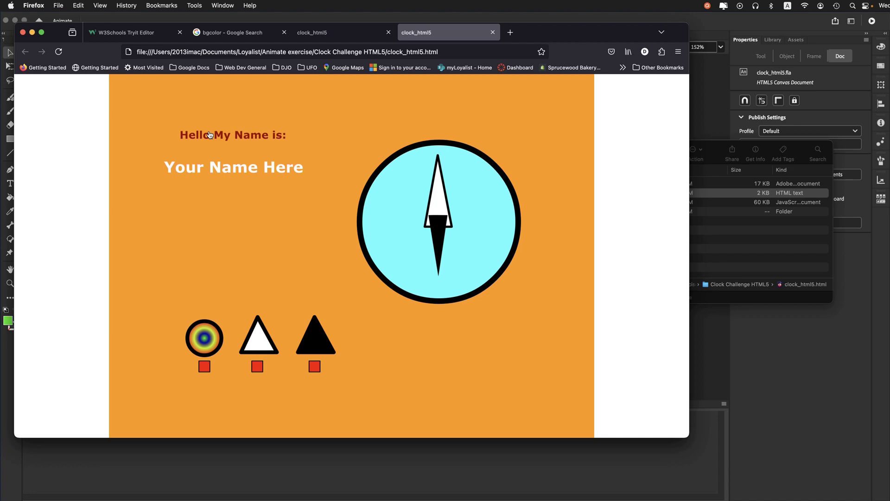
Back in Animate, publish clock_html5 with images exported as Image Assets, then show the Timeline.
key("super+Tab")
key("super+Tab")
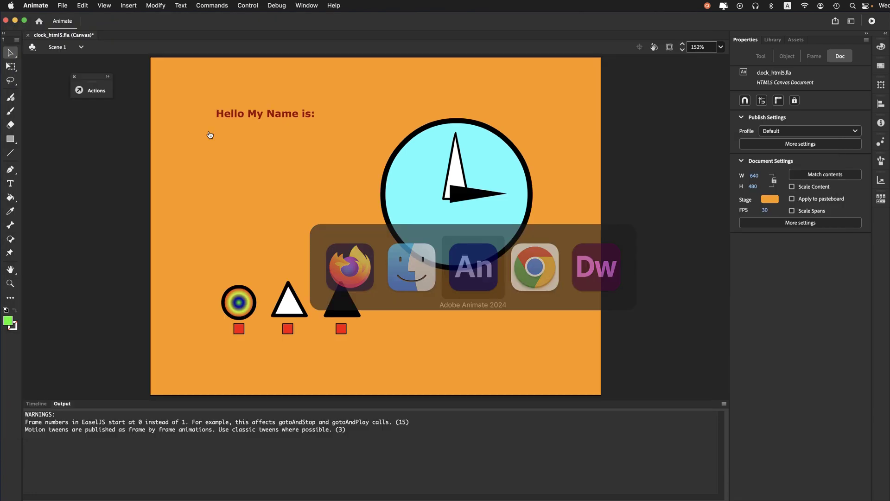
left_click(62, 5)
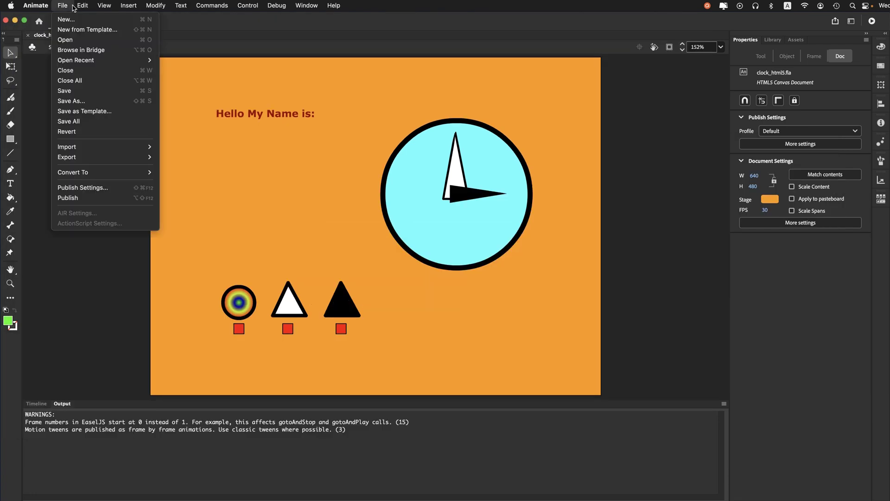
left_click(70, 187)
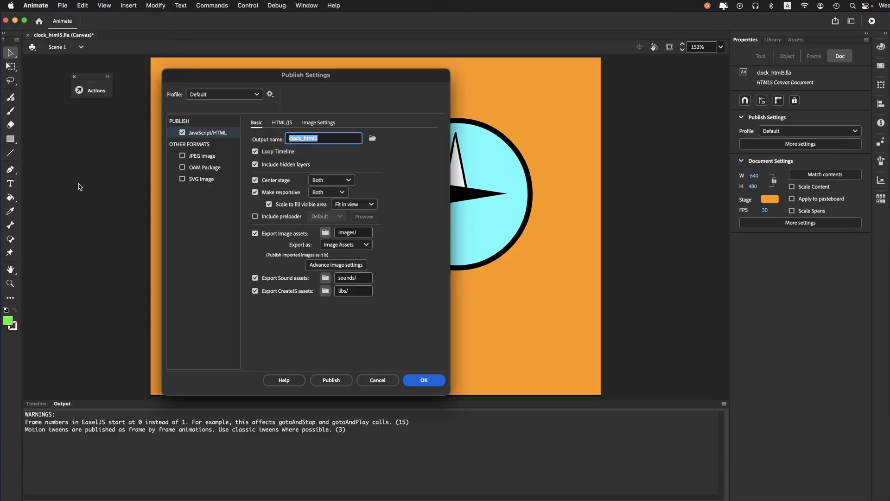
left_click(320, 122)
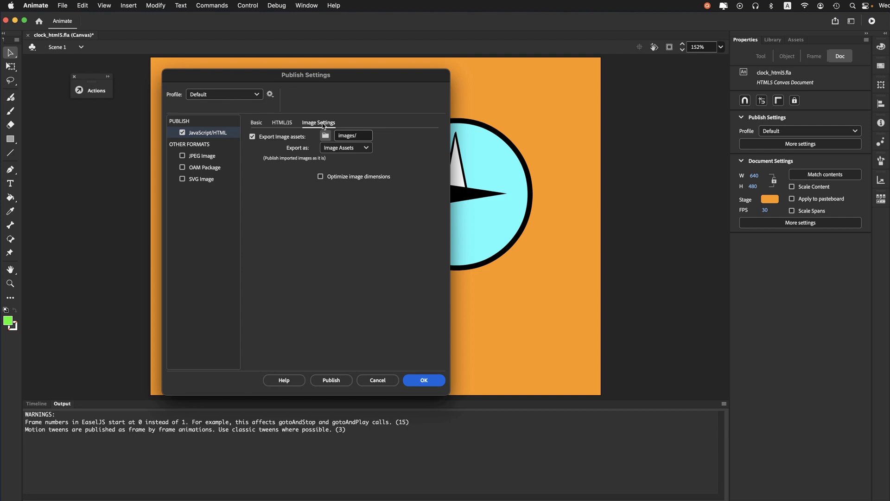
left_click(326, 148)
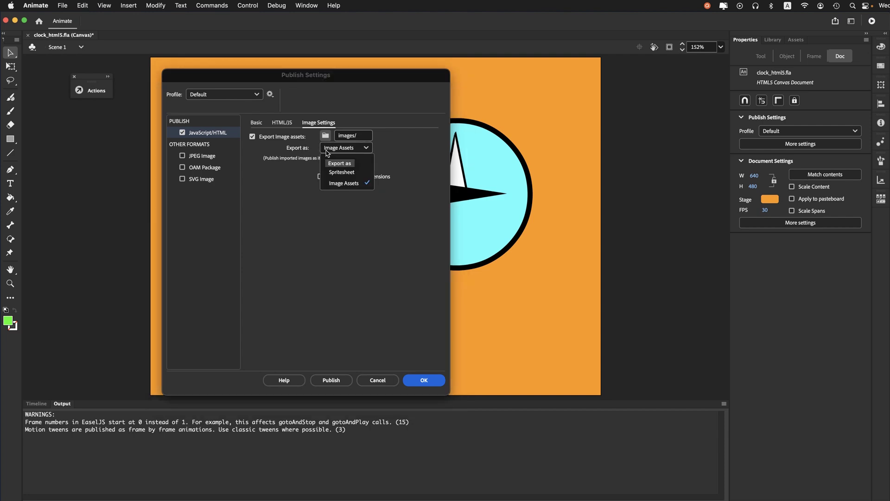
left_click(344, 183)
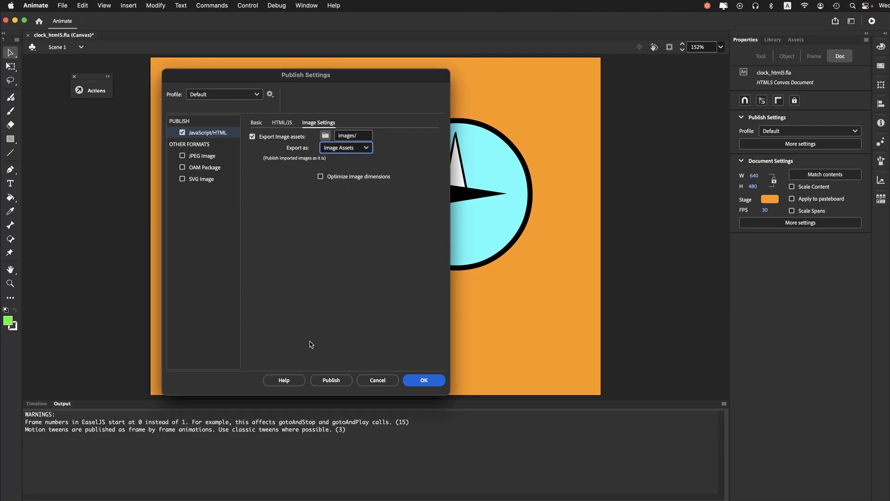
left_click(332, 388)
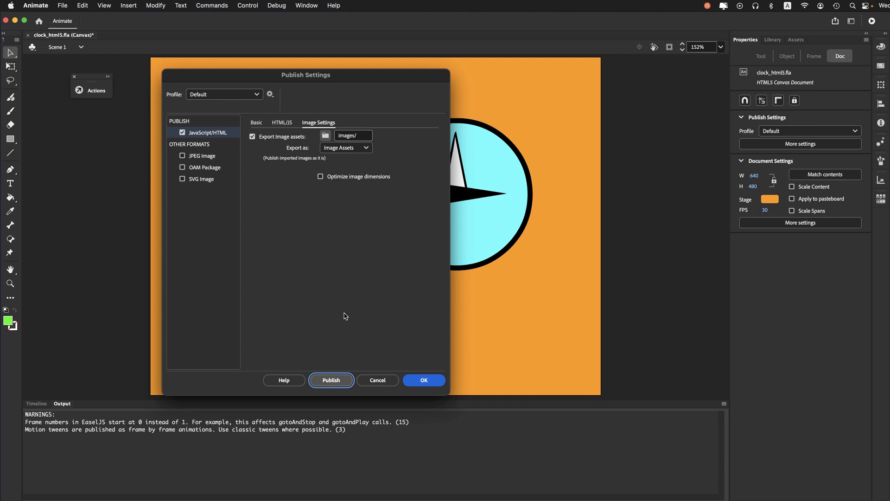
left_click(417, 380)
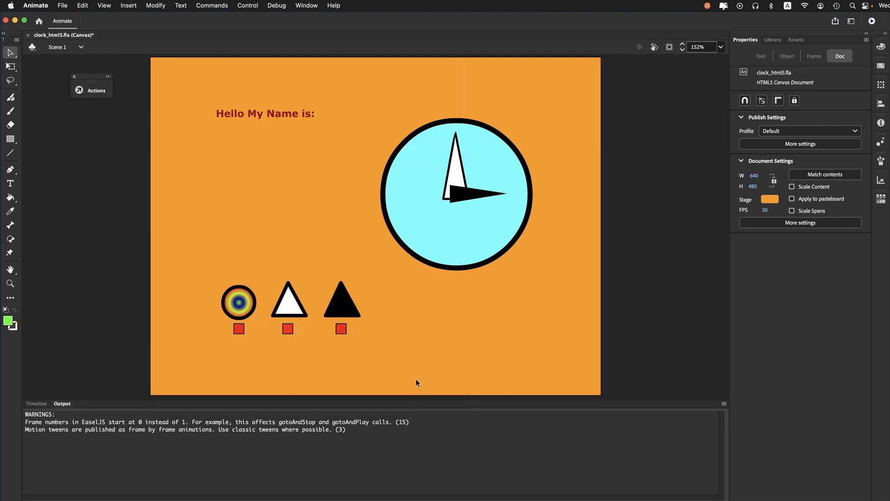
left_click(37, 404)
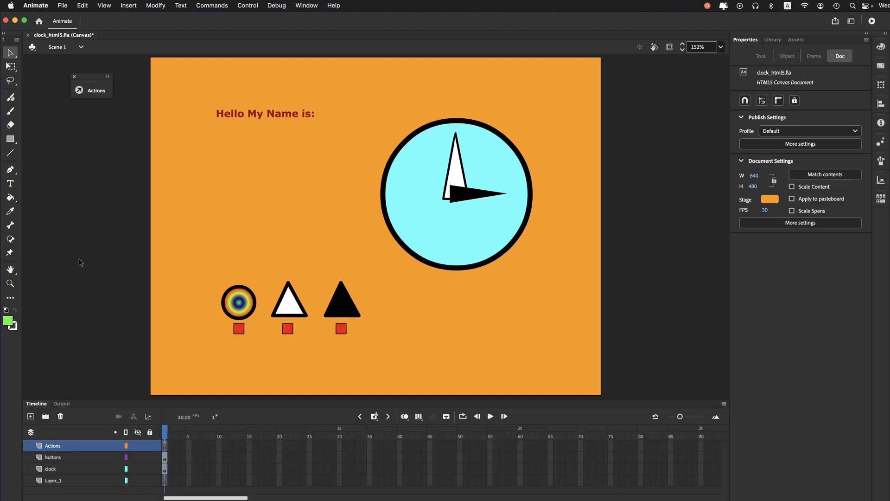